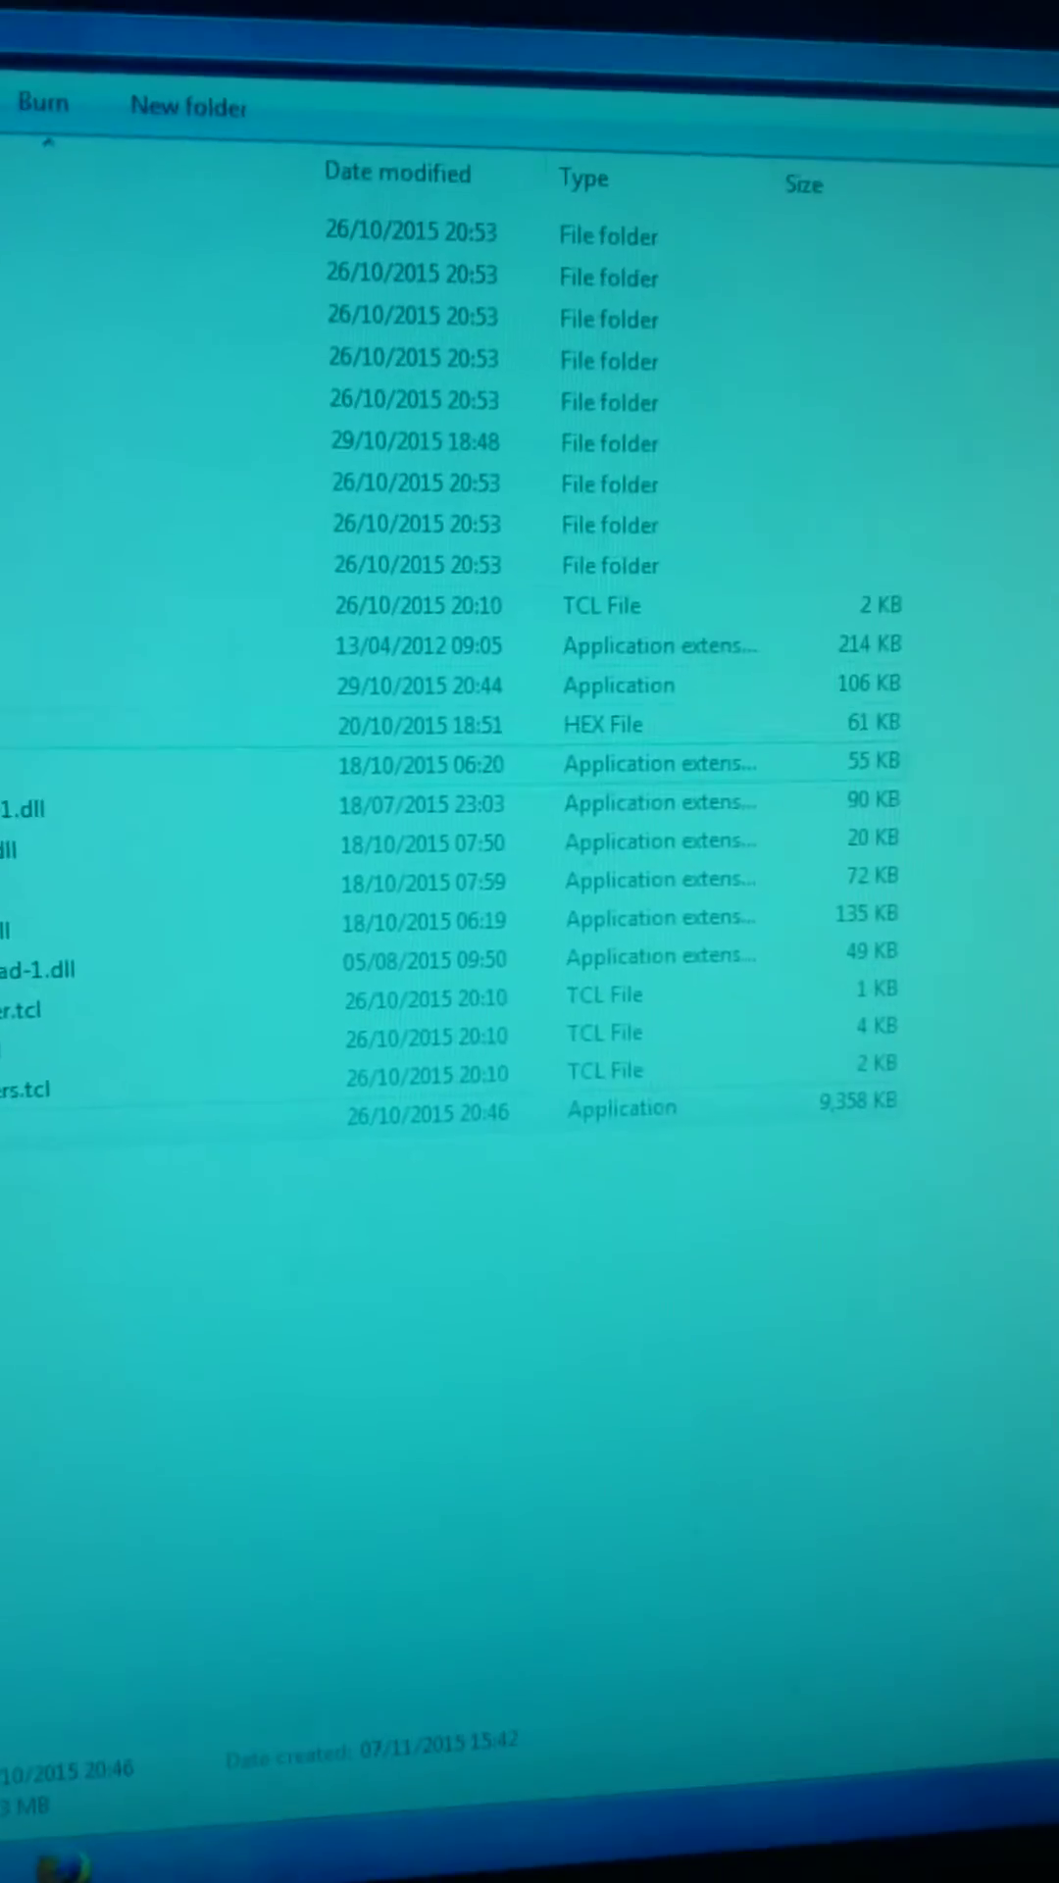
Step: Select Koopor.exe in the openocd folder and launch the flashing tool
{"action": "left_click", "coordinate": [309, 829]}
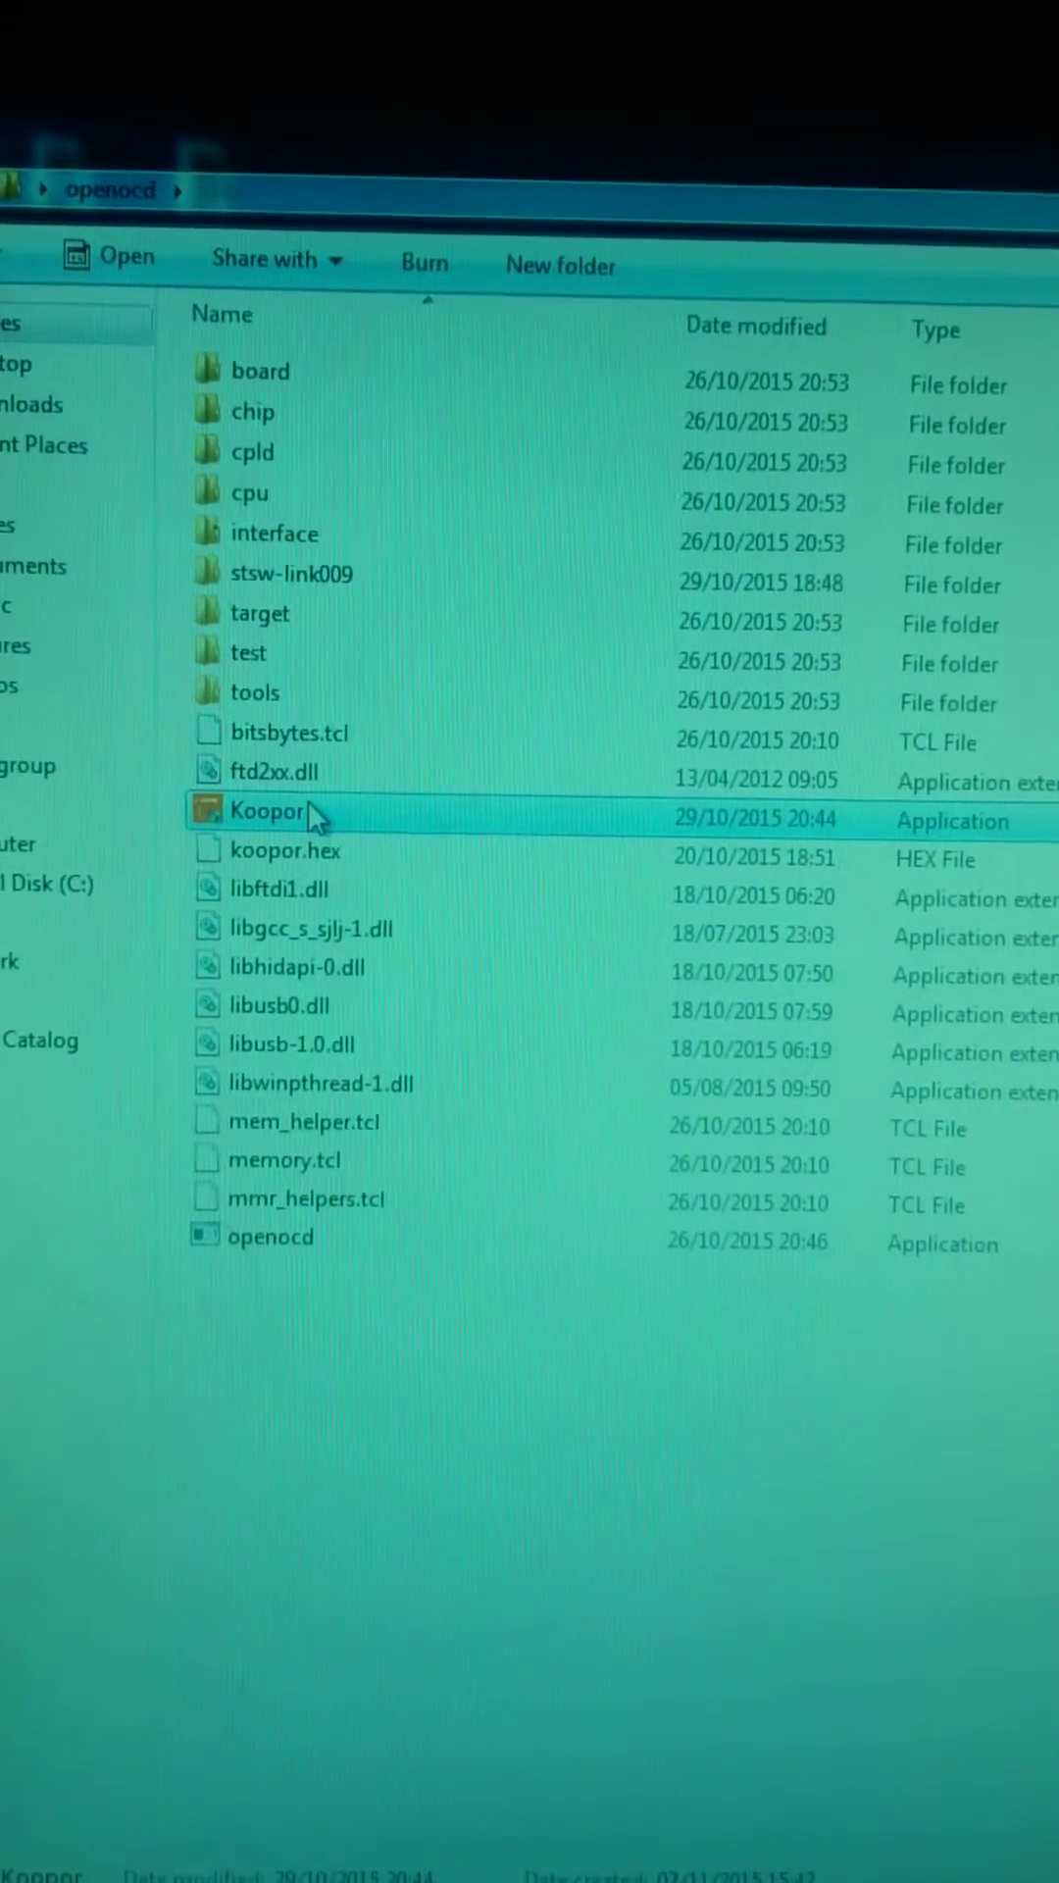
{"action": "double_click", "coordinate": [309, 829]}
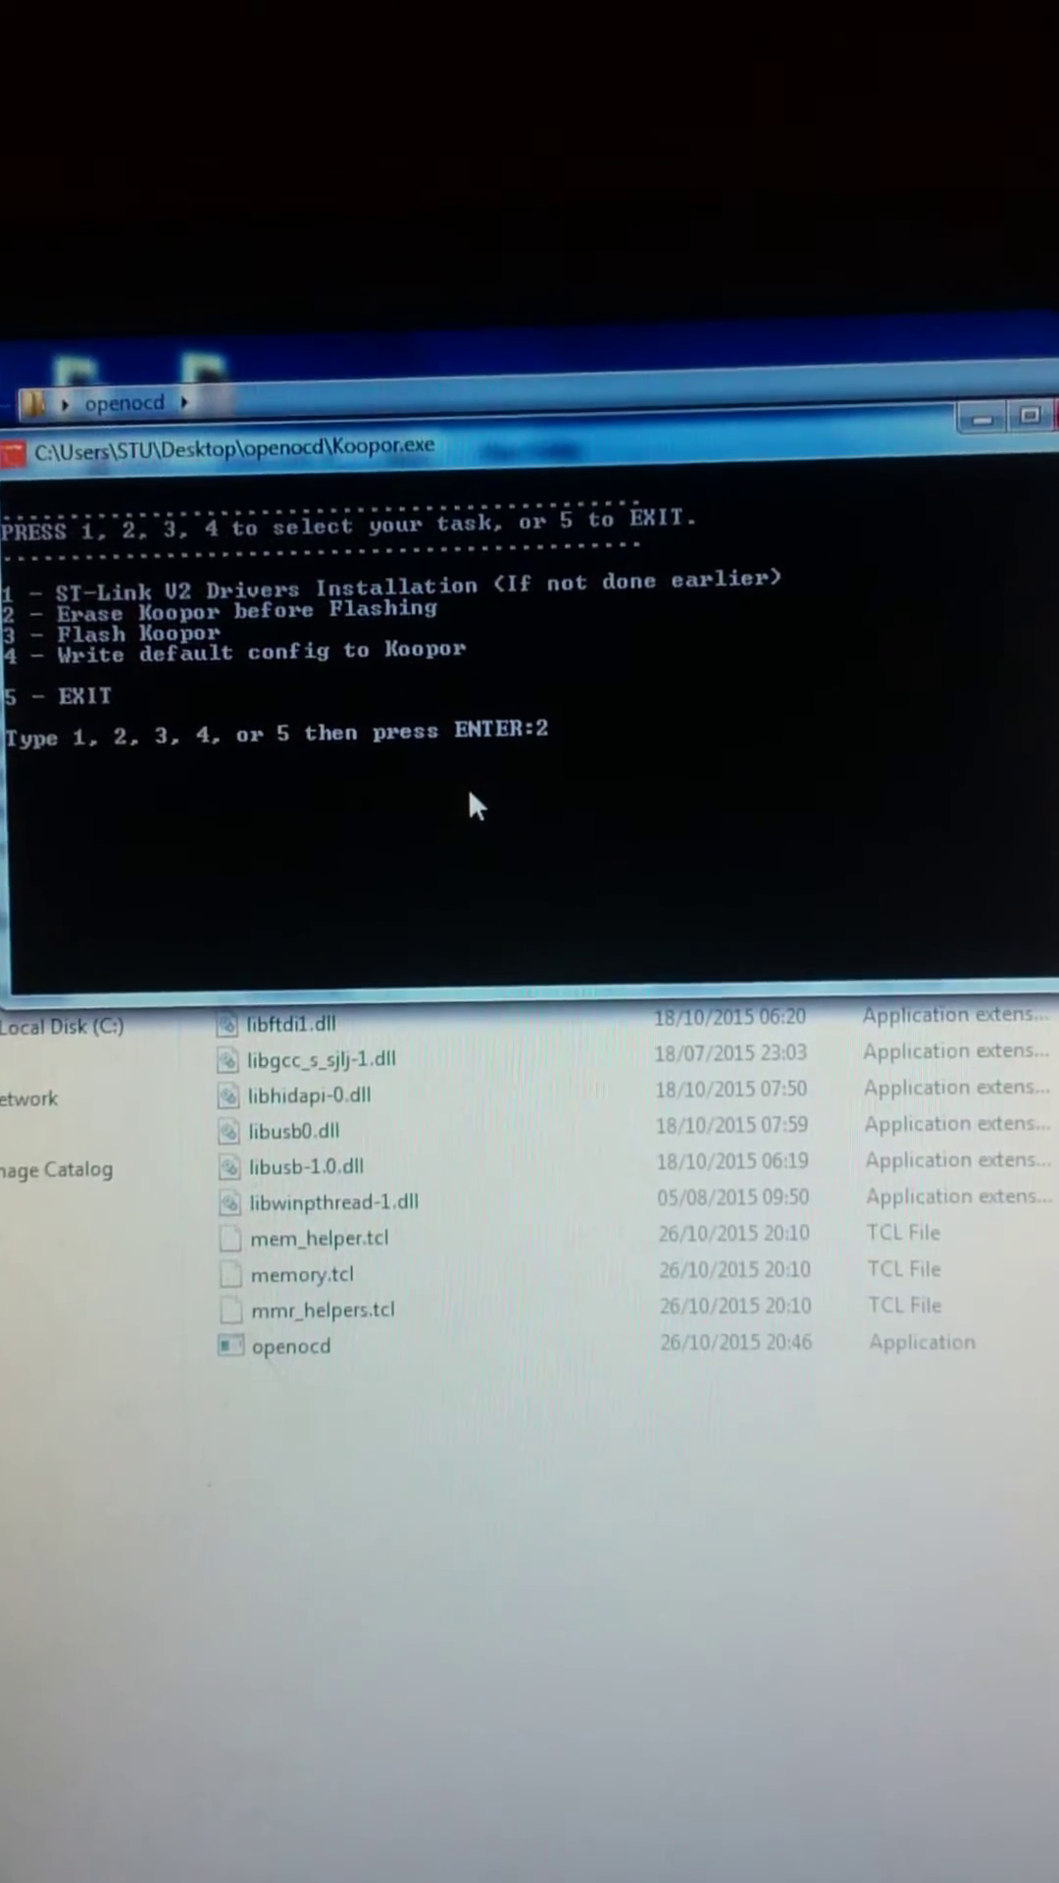
Step: Confirm menu option 2 to erase the device before flashing
{"action": "key", "text": "Return"}
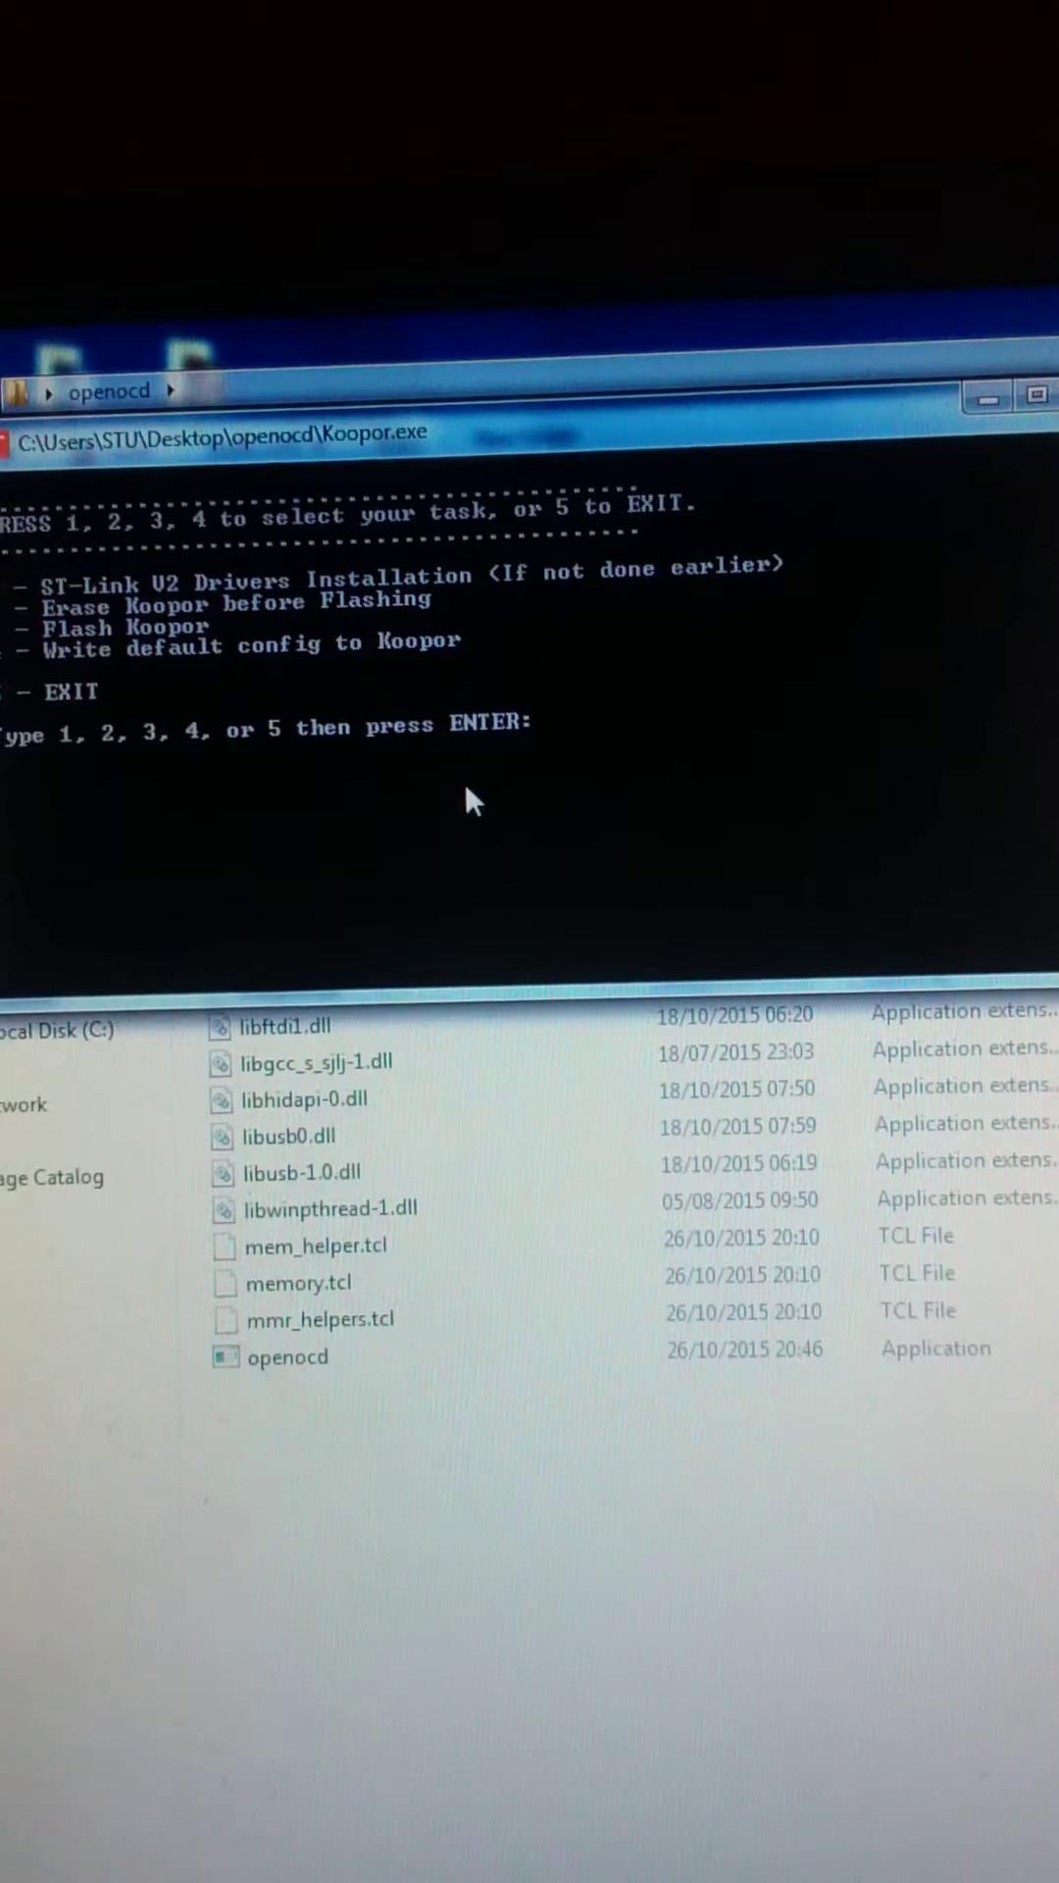
{"action": "type", "text": "3"}
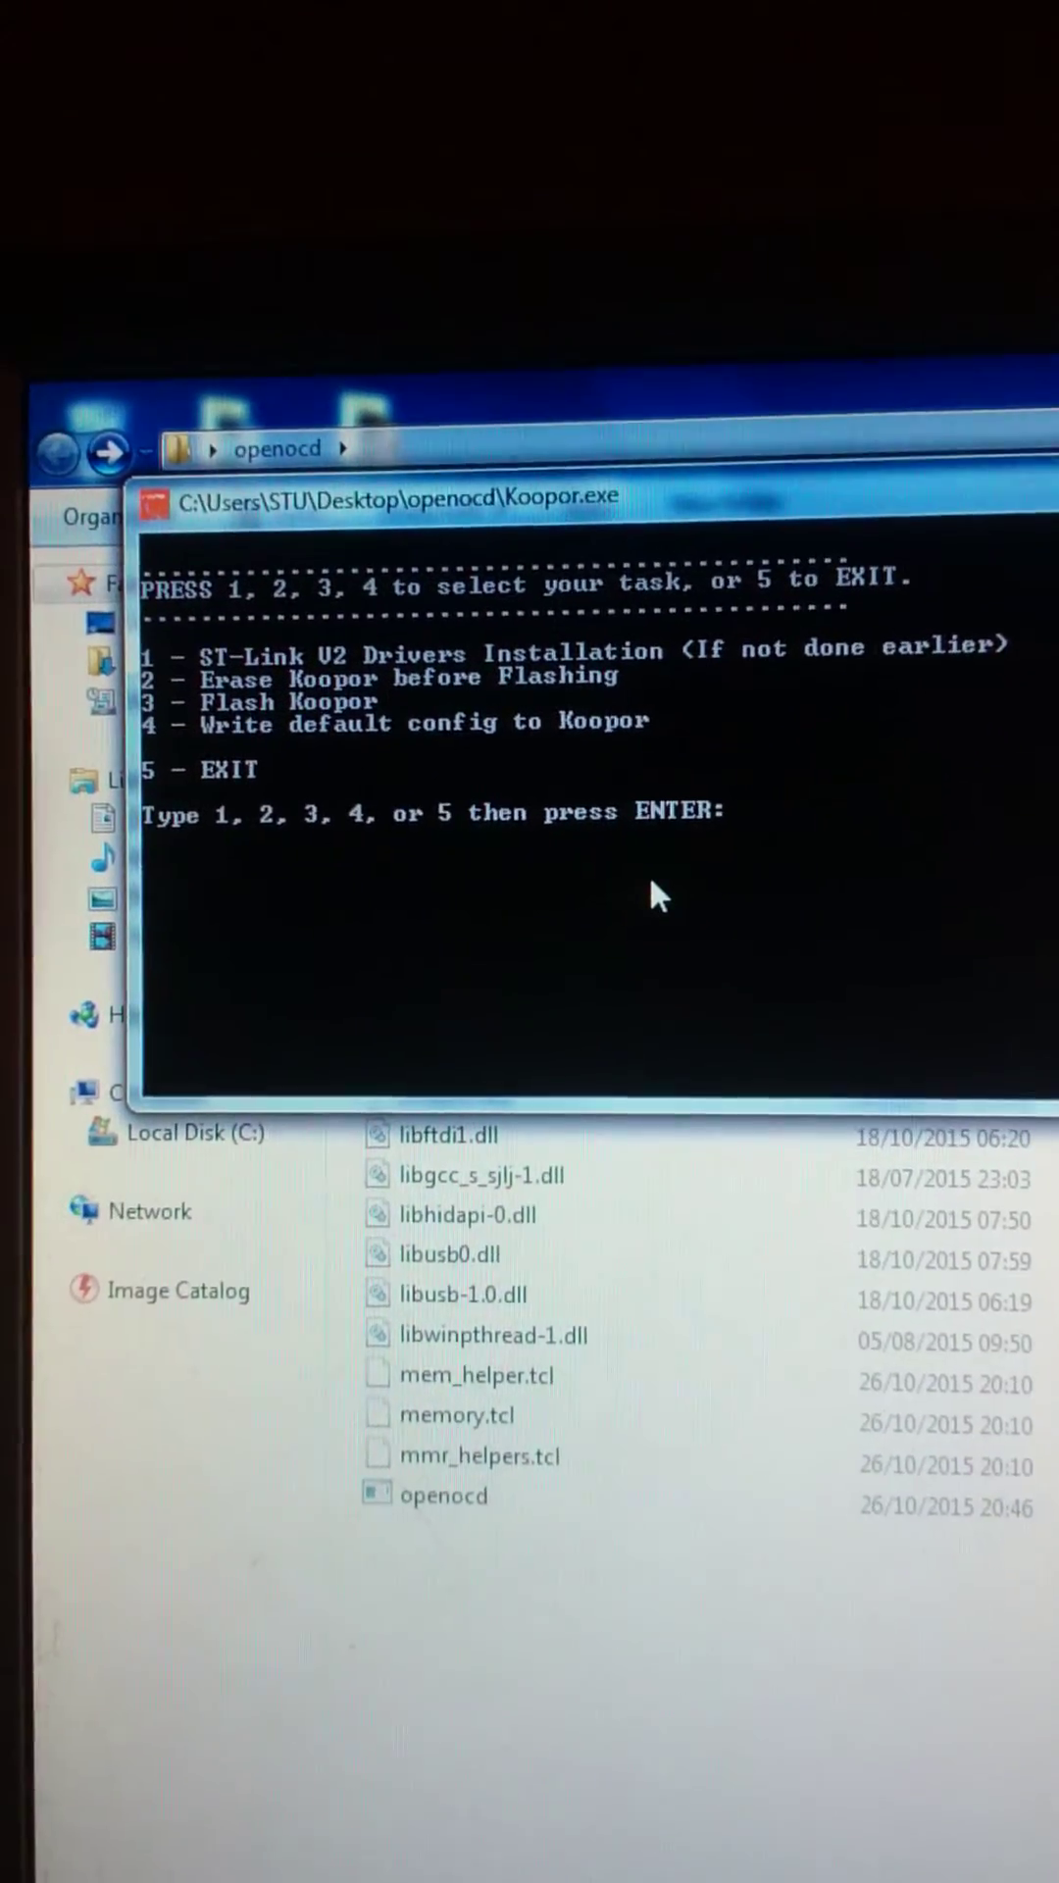
{"action": "type", "text": "4"}
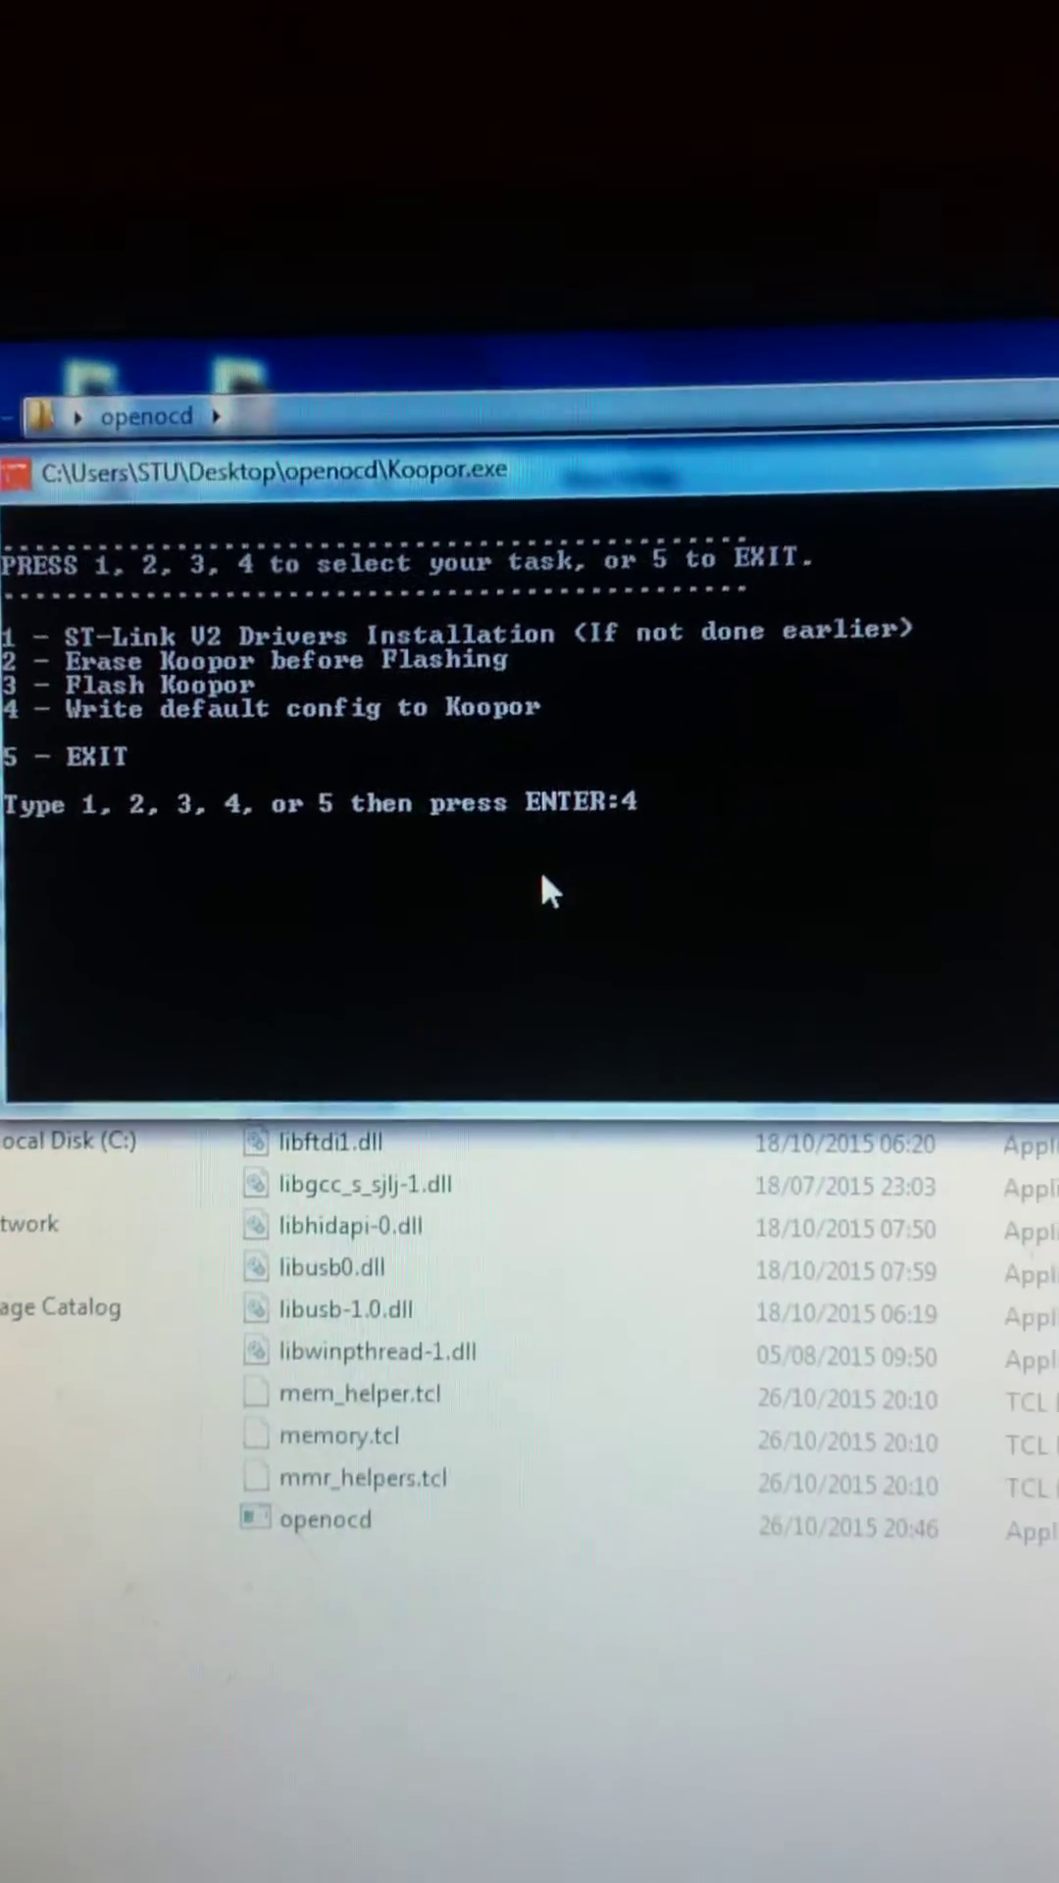